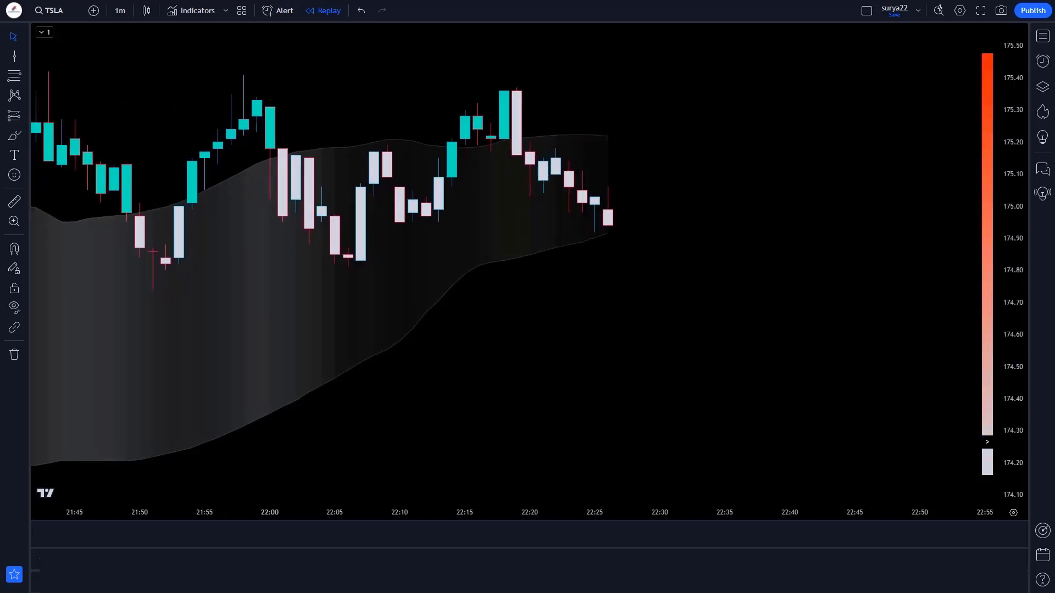
# Place a short position at the last candle with stop 175.38 and target 174.15, and adjust its time span
pyautogui.click(608, 242)
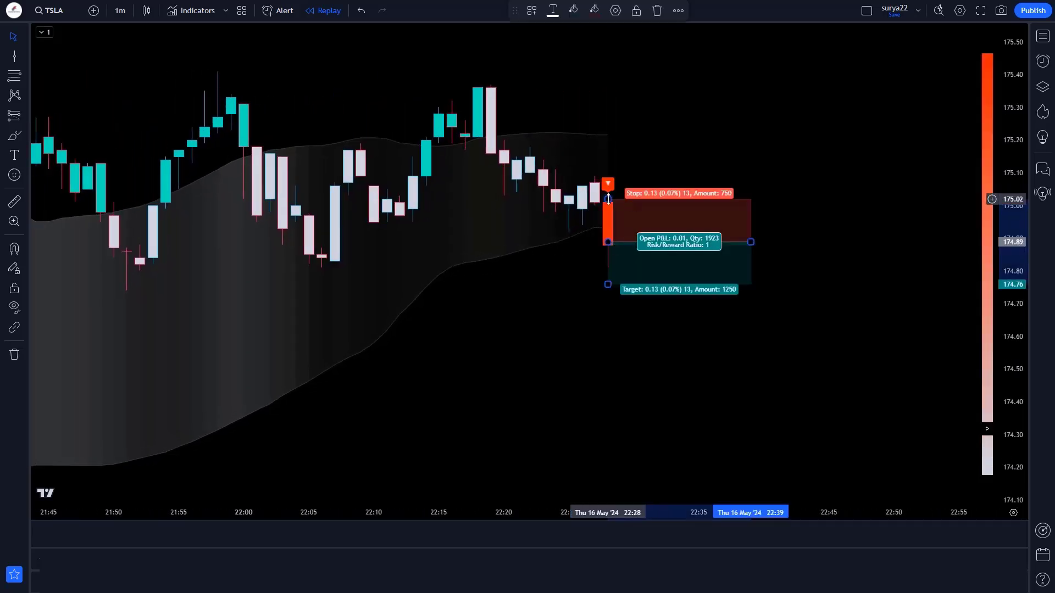
pyautogui.moveTo(609, 199); pyautogui.dragTo(608, 81)
pyautogui.moveTo(622, 286); pyautogui.dragTo(621, 484)
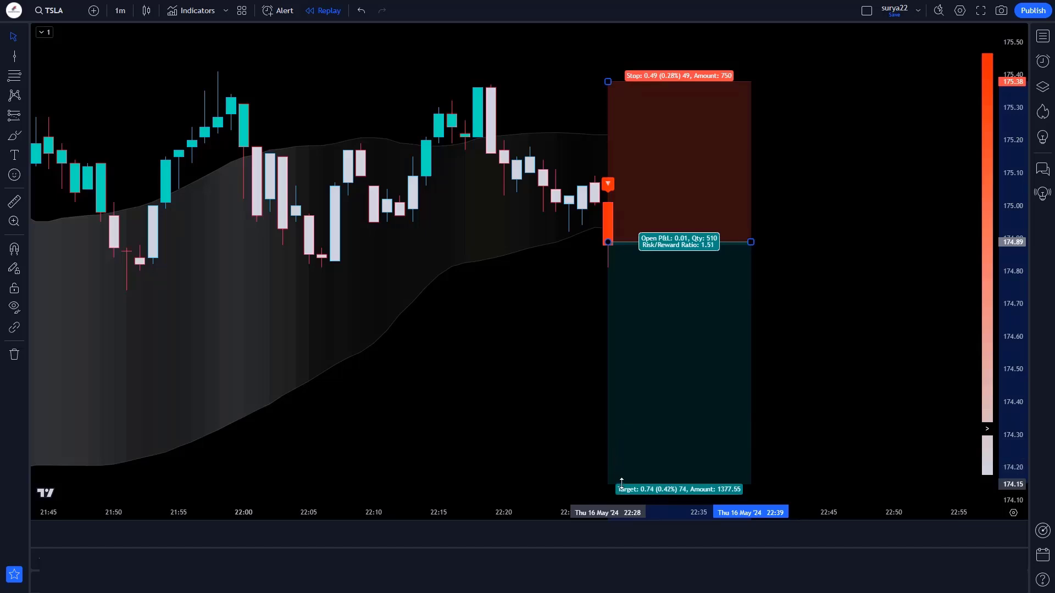
pyautogui.moveTo(619, 248); pyautogui.dragTo(878, 253)
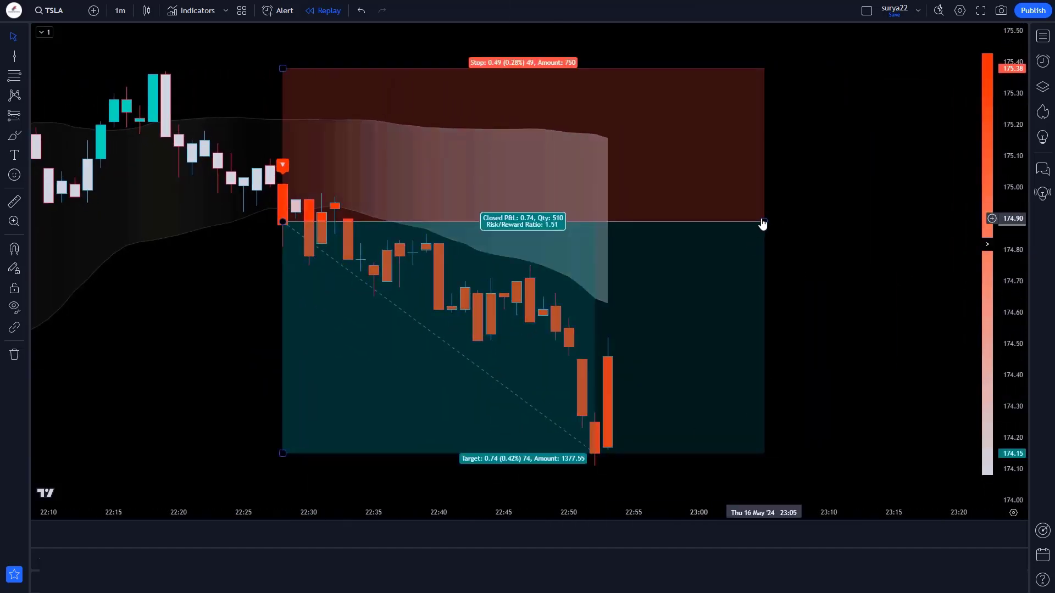
pyautogui.moveTo(763, 224); pyautogui.dragTo(595, 222)
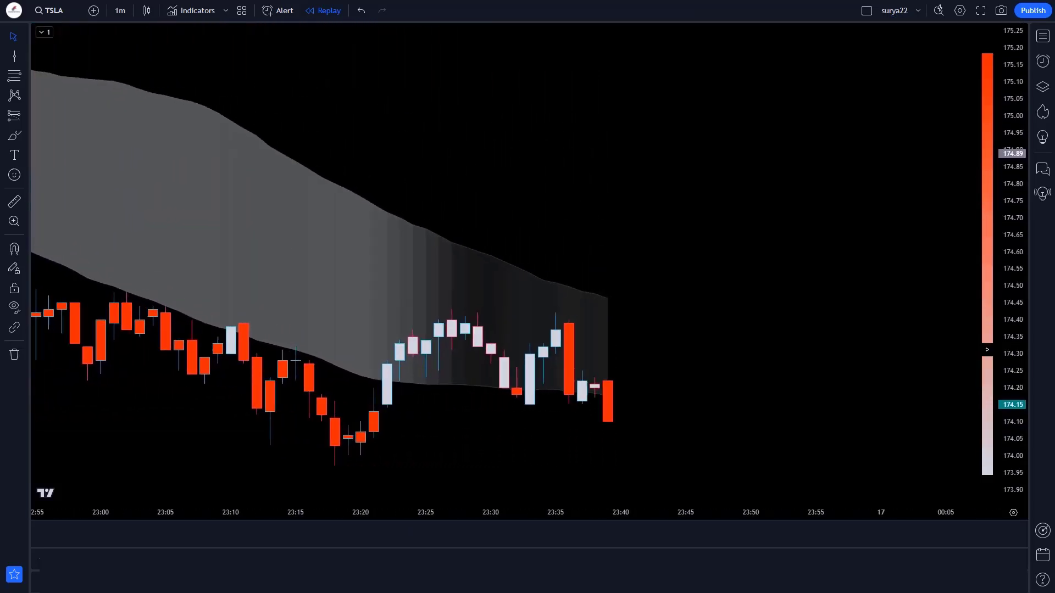
# Place a long position at the last candle with stop near 174.05 and target 174.95, widening it forward in time
pyautogui.click(607, 312)
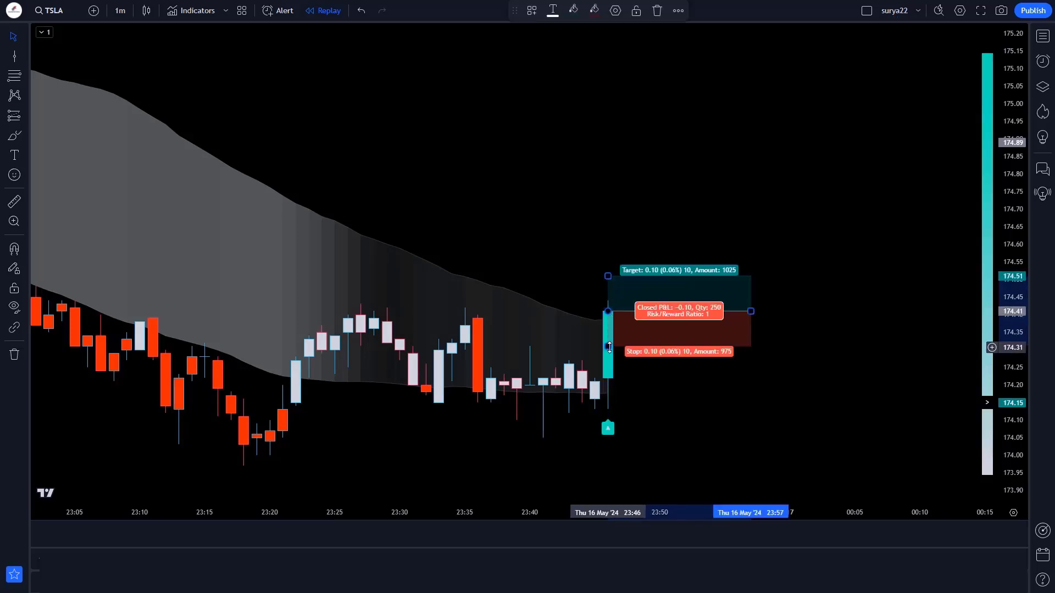
pyautogui.moveTo(609, 347); pyautogui.dragTo(611, 430)
pyautogui.moveTo(608, 276); pyautogui.dragTo(610, 121)
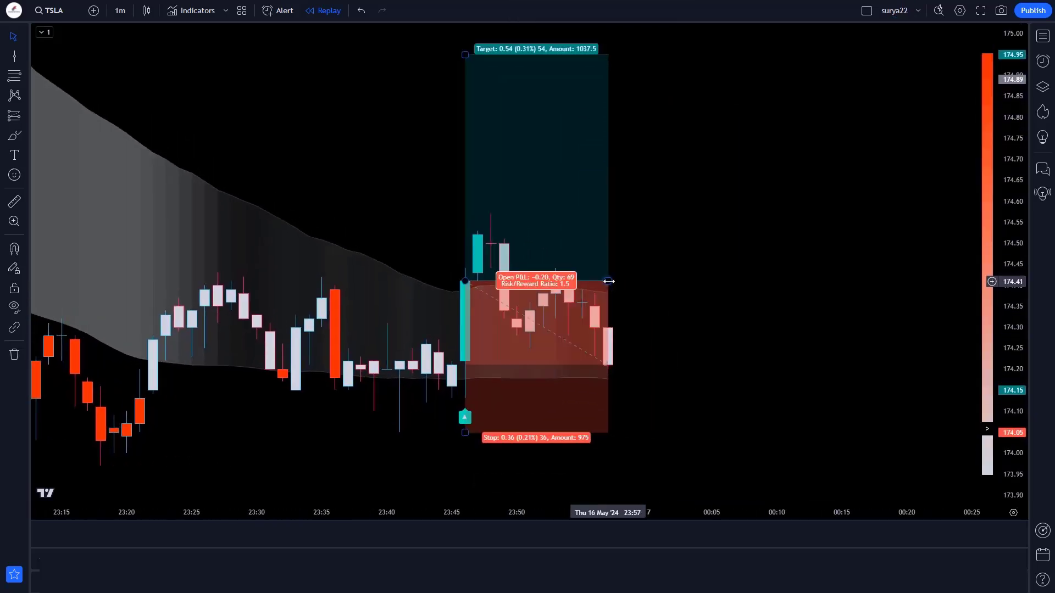
pyautogui.moveTo(608, 283); pyautogui.dragTo(984, 281)
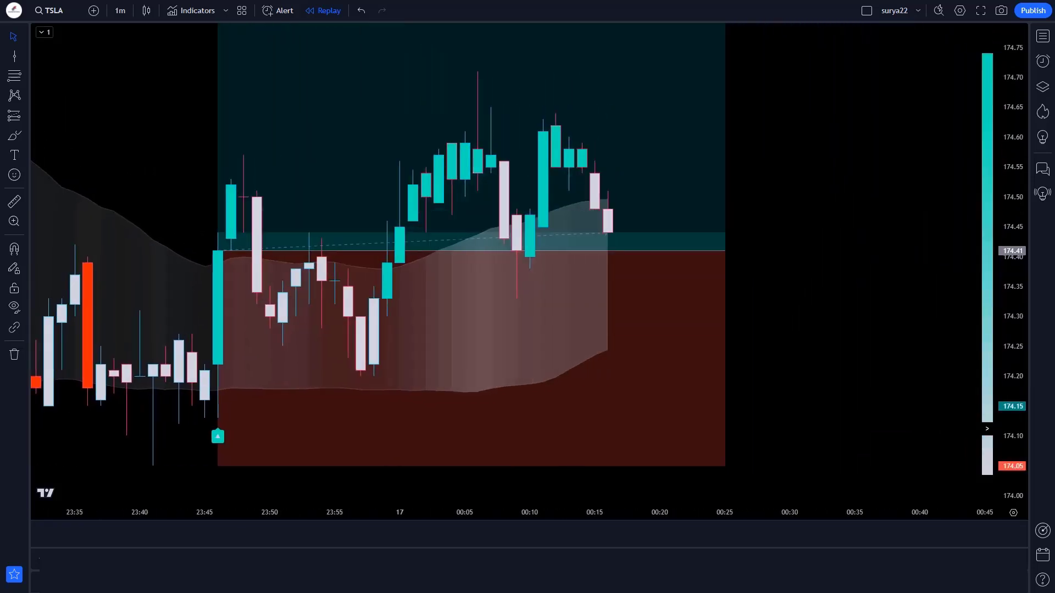
pyautogui.moveTo(619, 263); pyautogui.dragTo(894, 264)
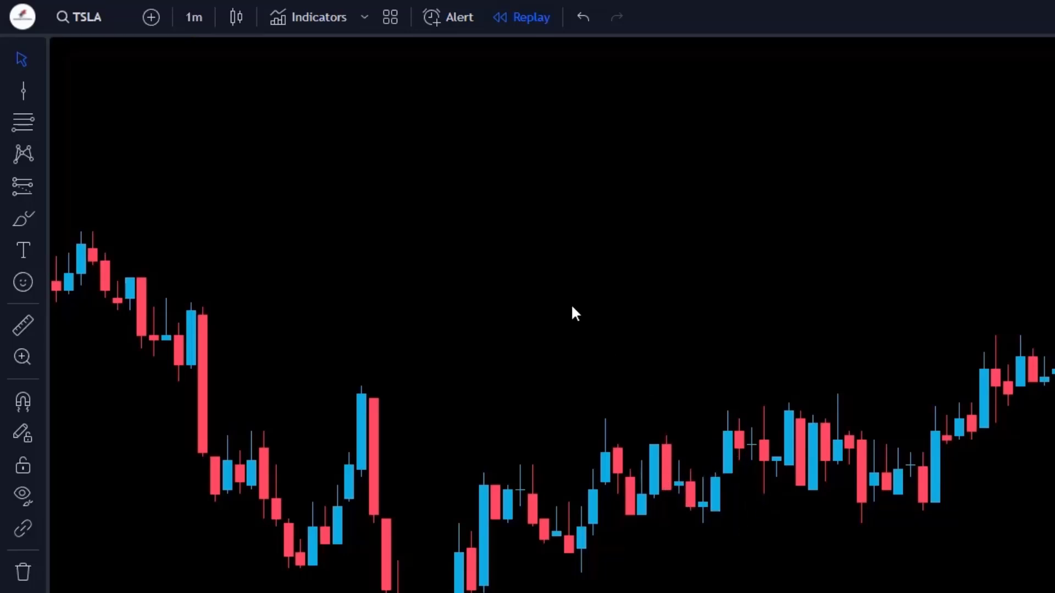
# Search indicators for 'TREND STRENGTH SIGN' and add Trend Strength Signals [AlgoAlpha] to the chart
pyautogui.click(318, 25)
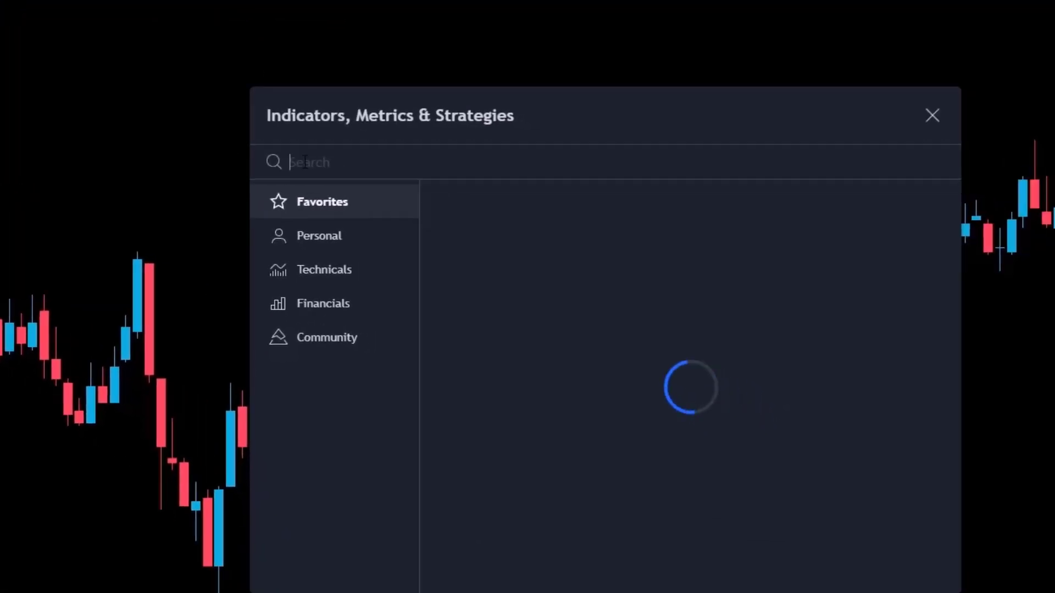
pyautogui.write('TREND STRENGTH SIGNALS')
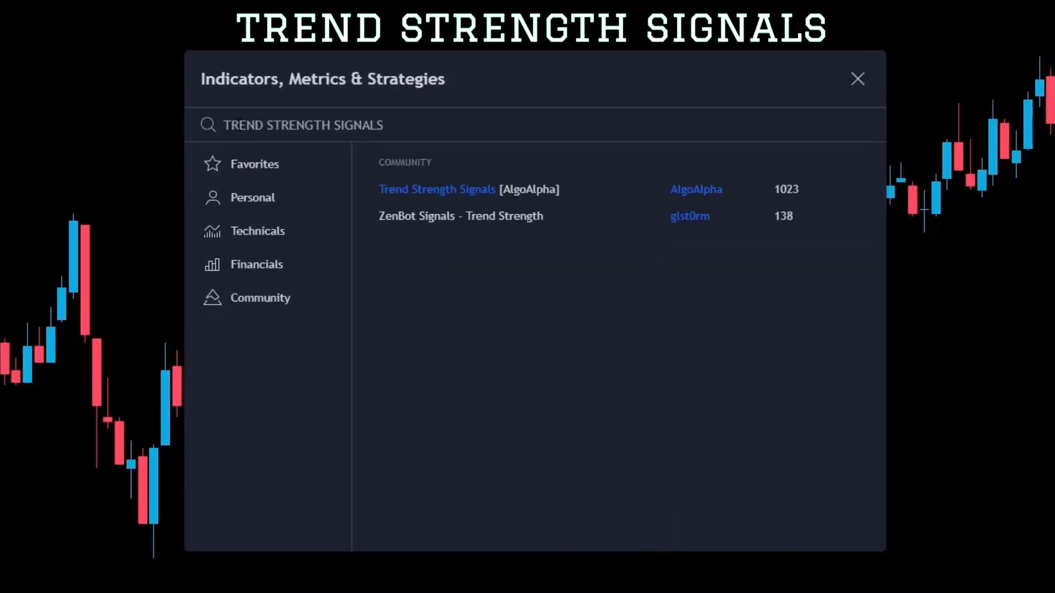
pyautogui.click(593, 193)
pyautogui.click(858, 78)
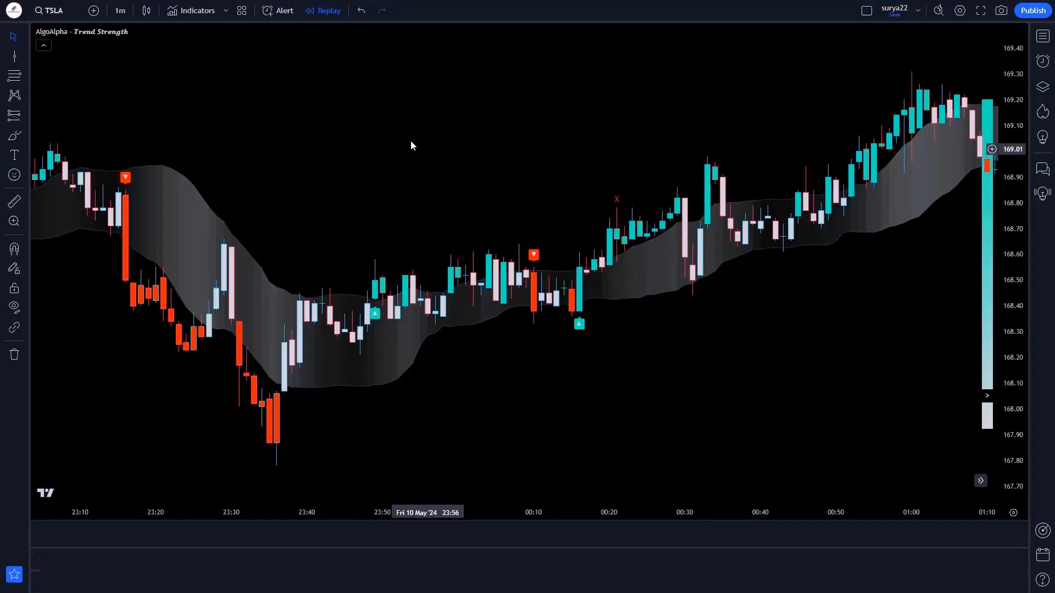
# In the indicator's Style settings, turn off the Short TP and Long TP markers
pyautogui.click(153, 33)
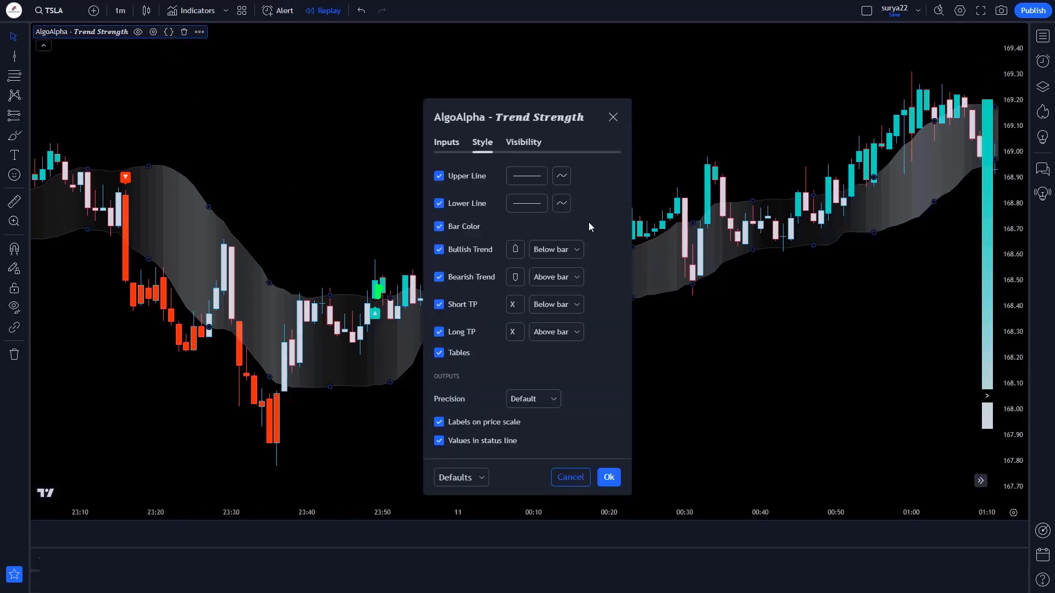
pyautogui.click(463, 305)
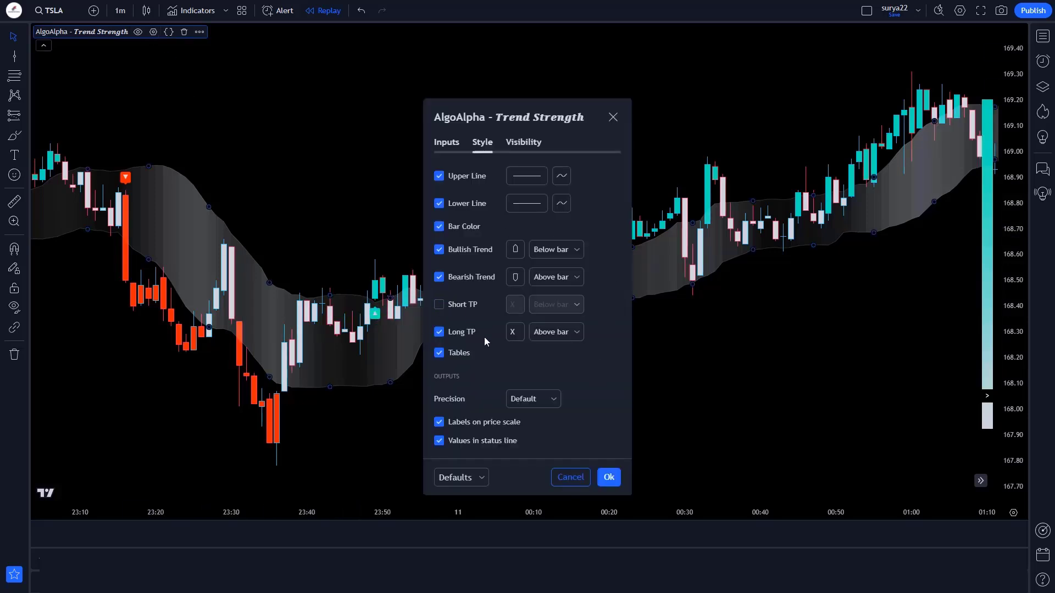
pyautogui.click(443, 331)
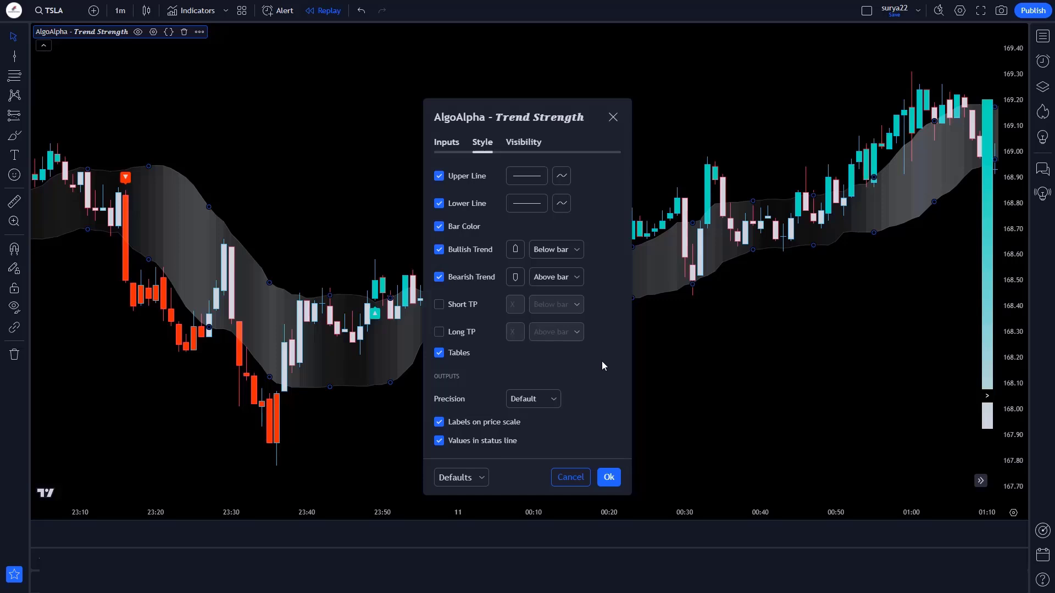
# Set Period 57, deviation multiplier 2 and Gauge Size 34 on the Inputs, then apply
pyautogui.click(448, 144)
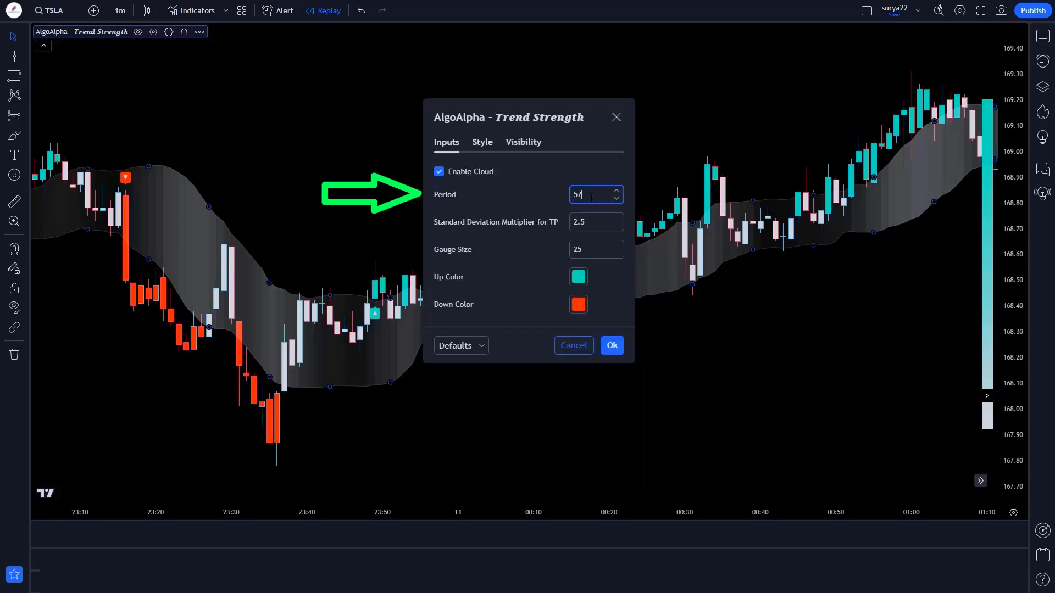
pyautogui.click(597, 221)
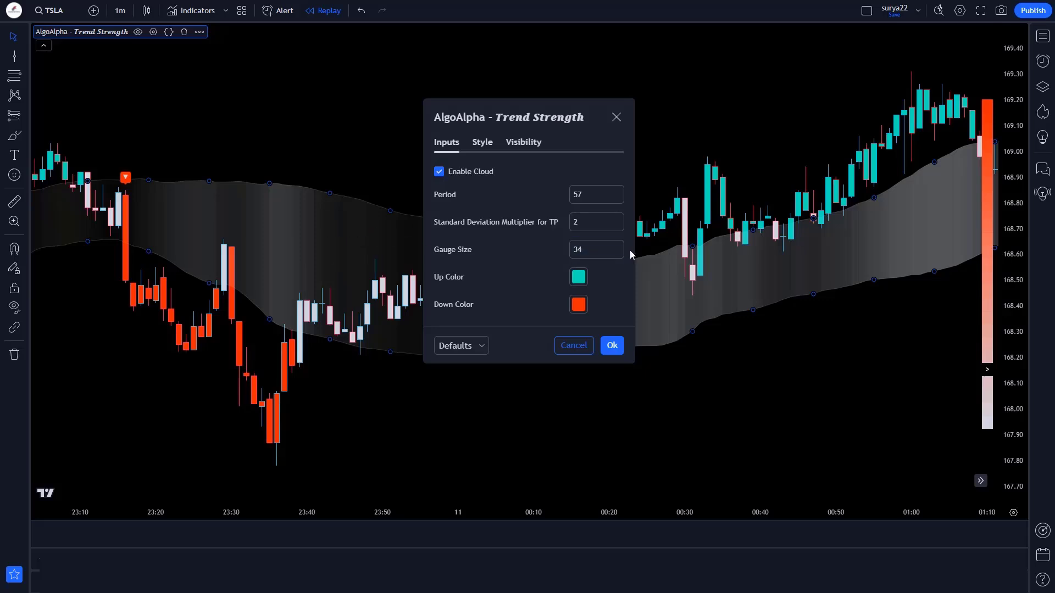
pyautogui.click(621, 345)
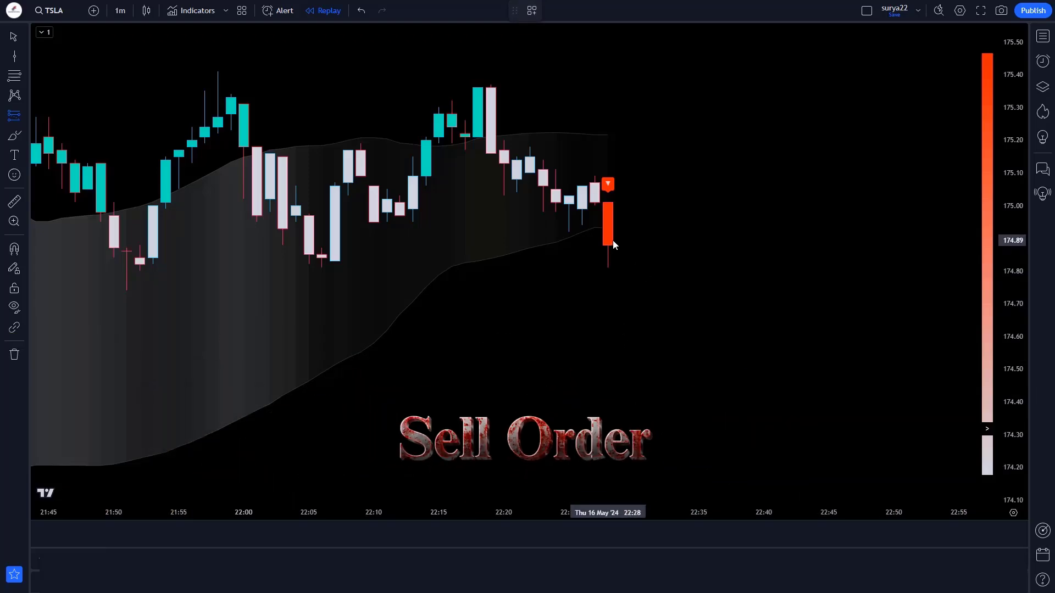
# Place a short position at the sell signal candle with stop 175.37 and target about 174.15
pyautogui.click(615, 243)
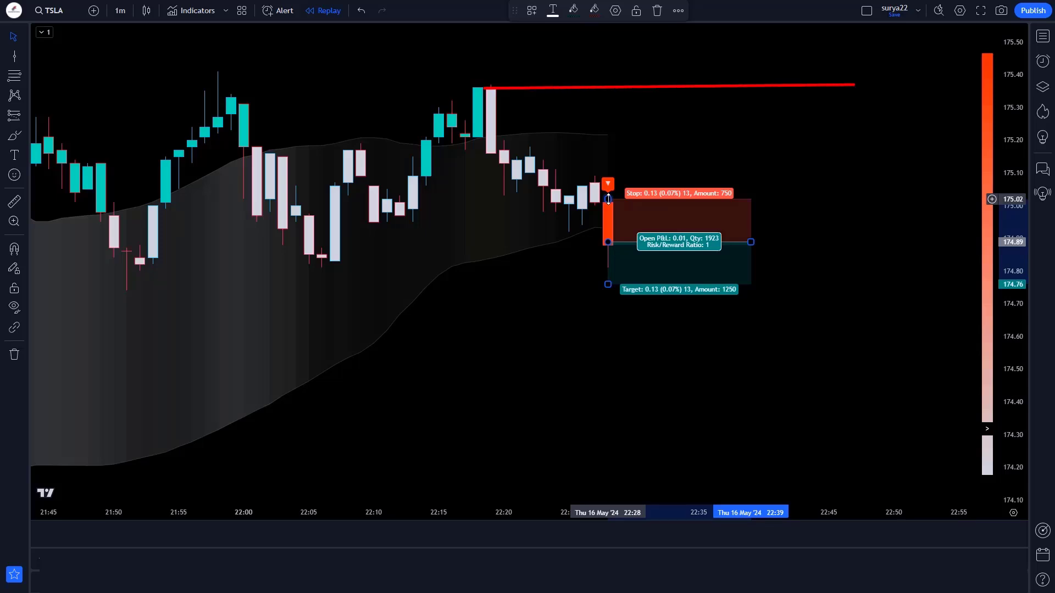
pyautogui.moveTo(608, 199); pyautogui.dragTo(592, 85)
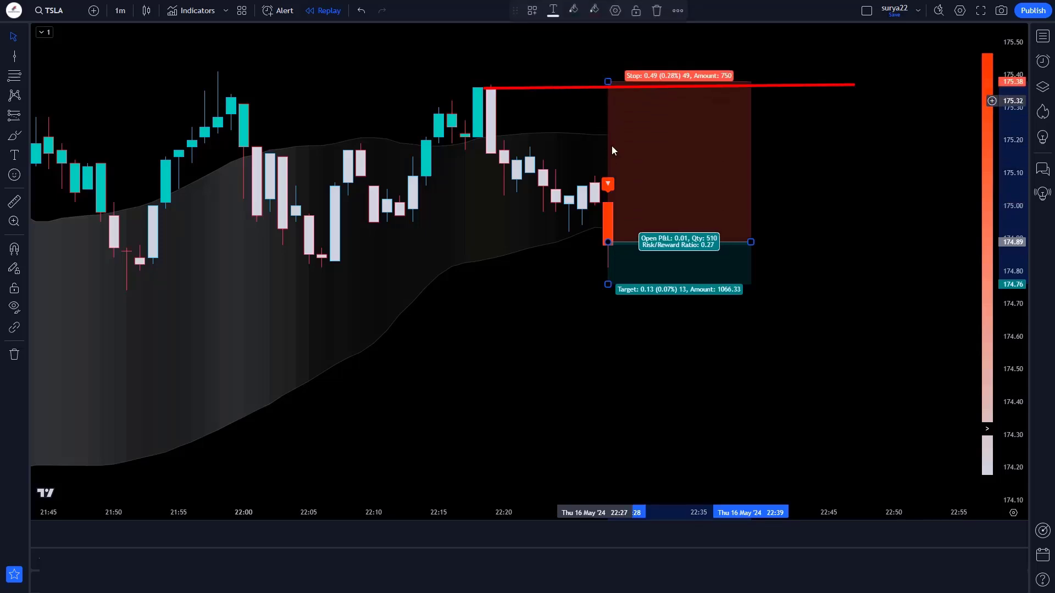
pyautogui.moveTo(621, 285); pyautogui.dragTo(618, 486)
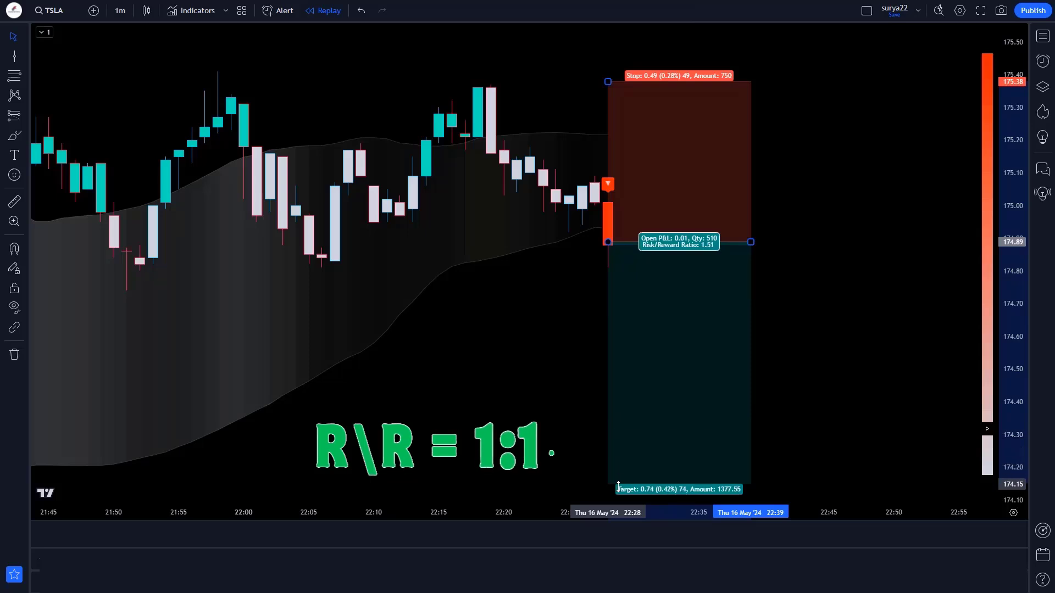
pyautogui.click(871, 392)
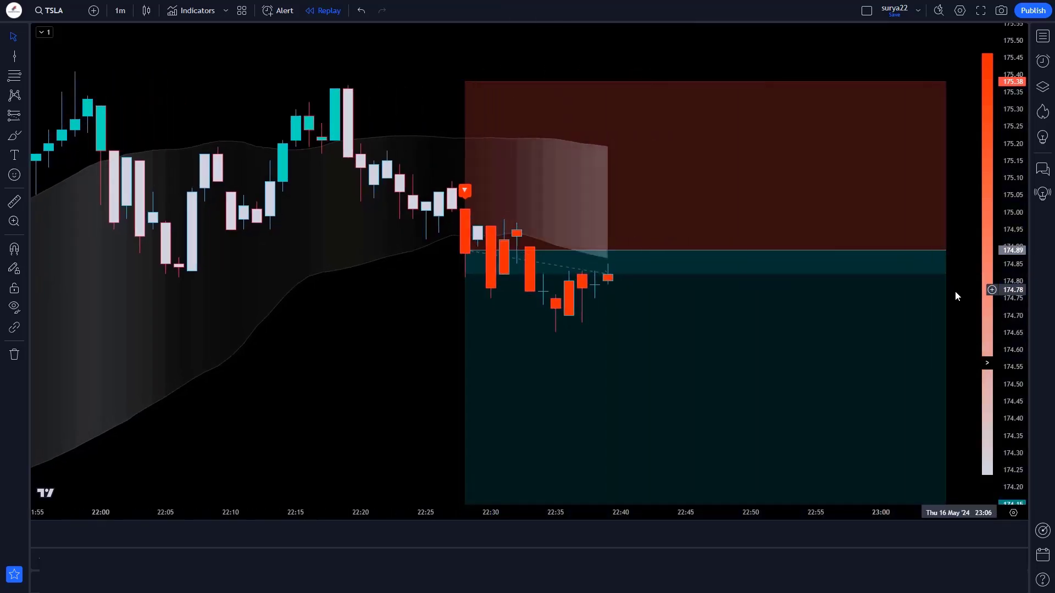
# Drag the short position's right edge further into the future
pyautogui.moveTo(632, 256); pyautogui.dragTo(918, 264)
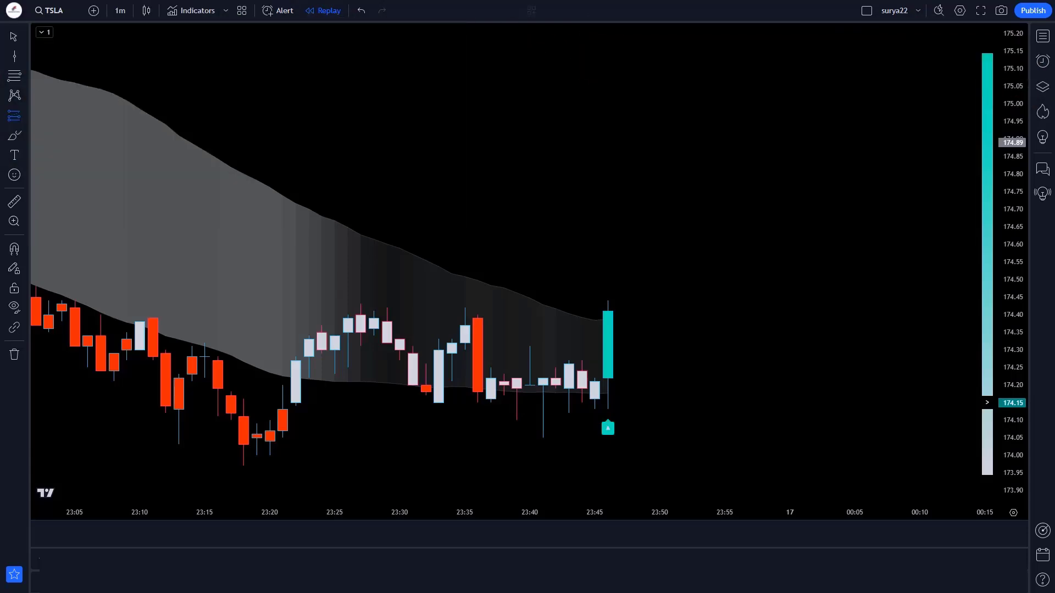
# Place a long position at the 174.41 buy signal with stop 174.05 and target 174.95
pyautogui.click(609, 312)
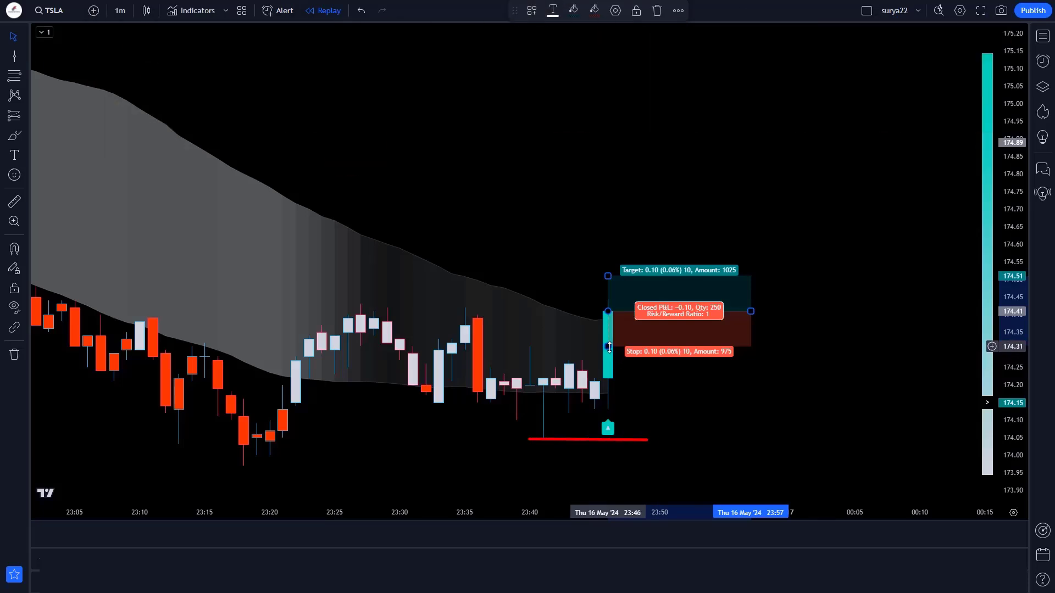
pyautogui.moveTo(609, 347); pyautogui.dragTo(611, 424)
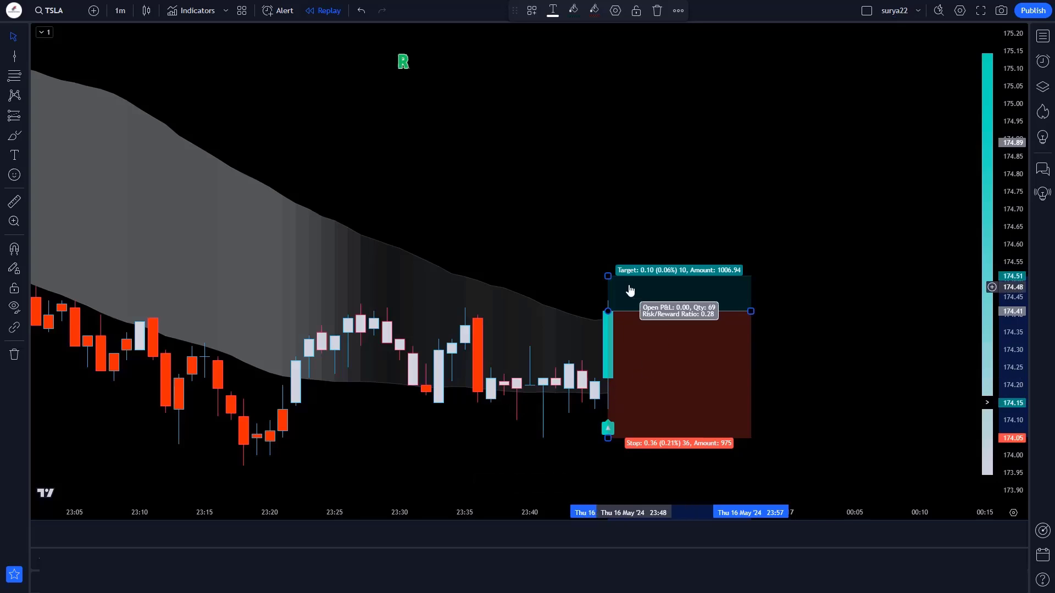
pyautogui.moveTo(609, 270); pyautogui.dragTo(616, 118)
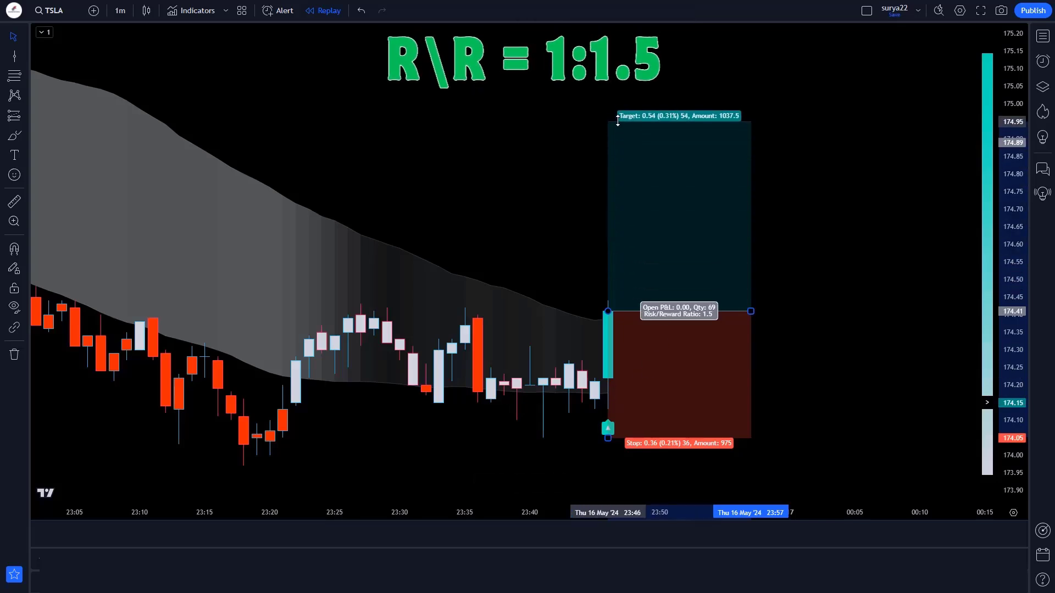
pyautogui.click(807, 325)
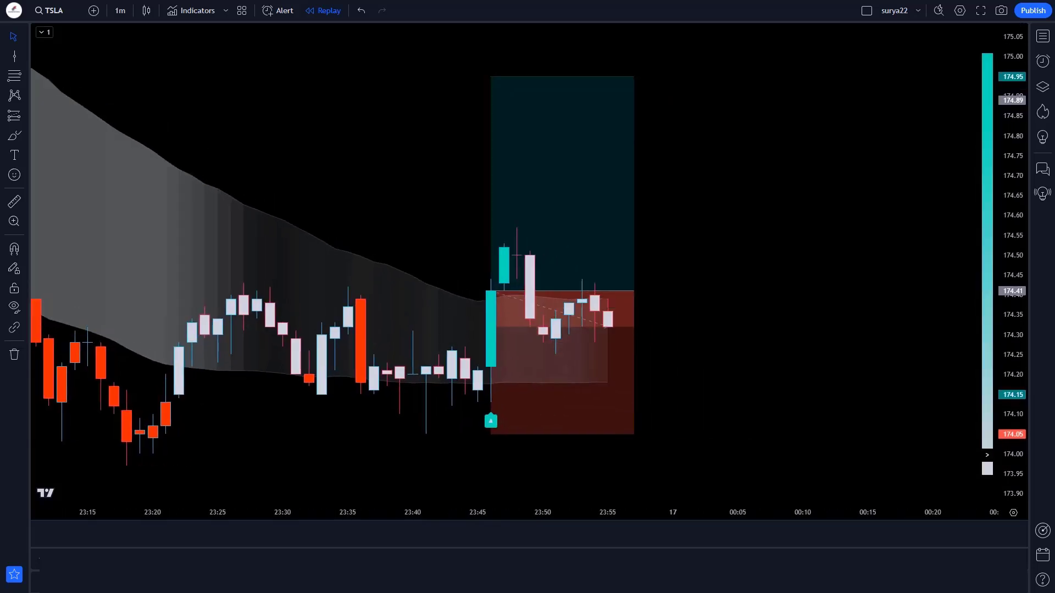
# Drag the long position's right edge across the newly replayed bars
pyautogui.moveTo(608, 283); pyautogui.dragTo(979, 282)
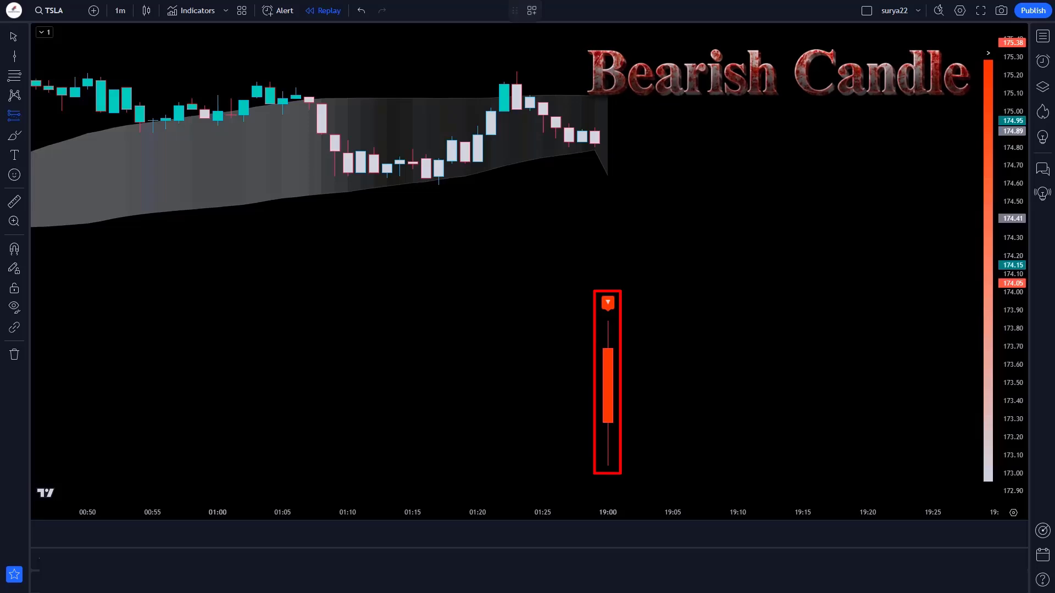
# Place a short position at the bearish signal candle with stop 175.21 and target 170.41
pyautogui.click(609, 422)
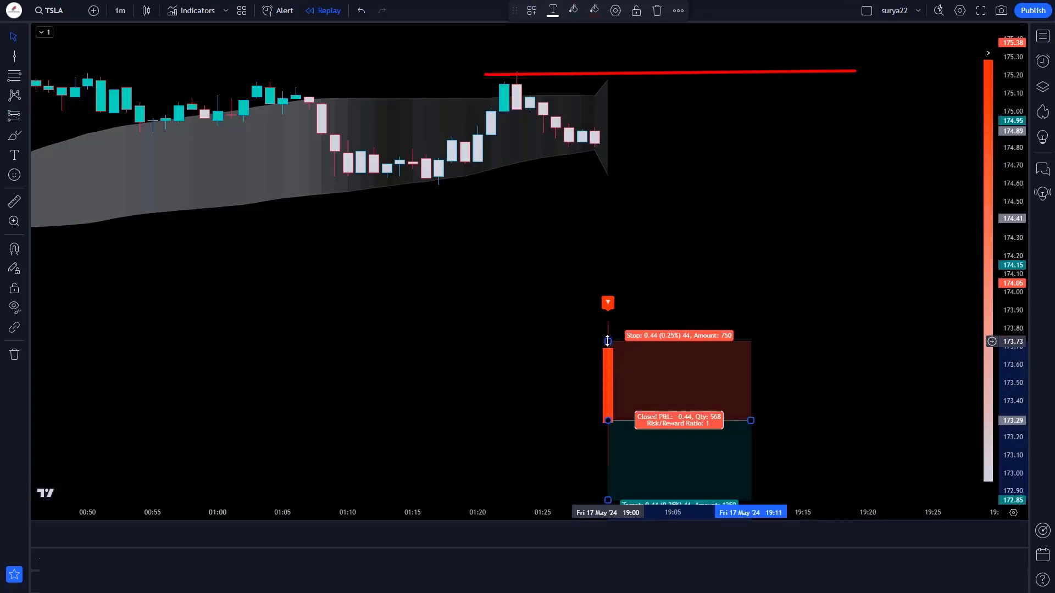
pyautogui.moveTo(608, 342); pyautogui.dragTo(608, 75)
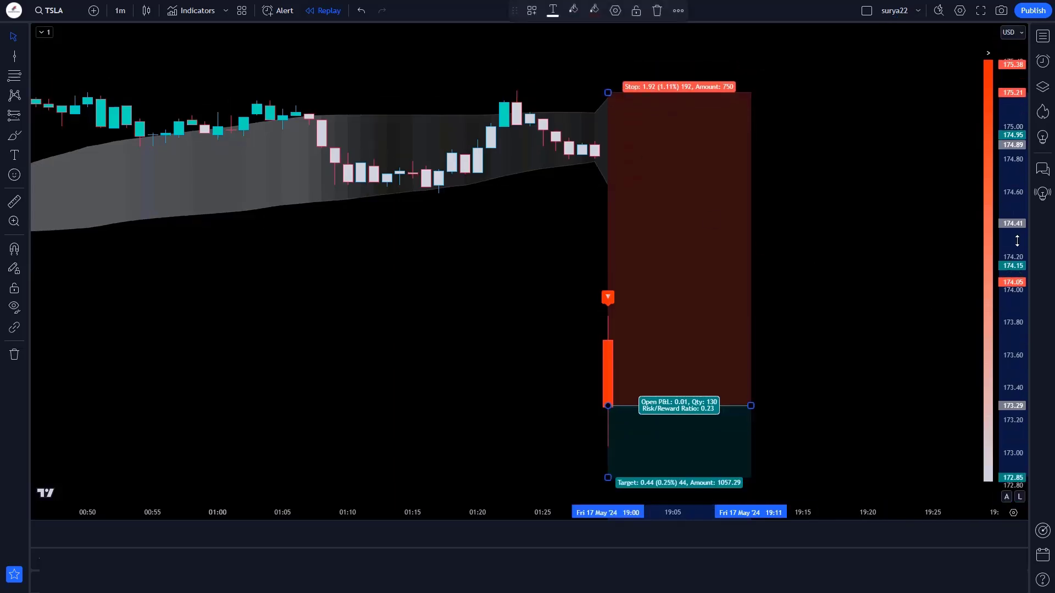
pyautogui.moveTo(1017, 241); pyautogui.dragTo(1017, 286)
pyautogui.moveTo(608, 319); pyautogui.dragTo(607, 416)
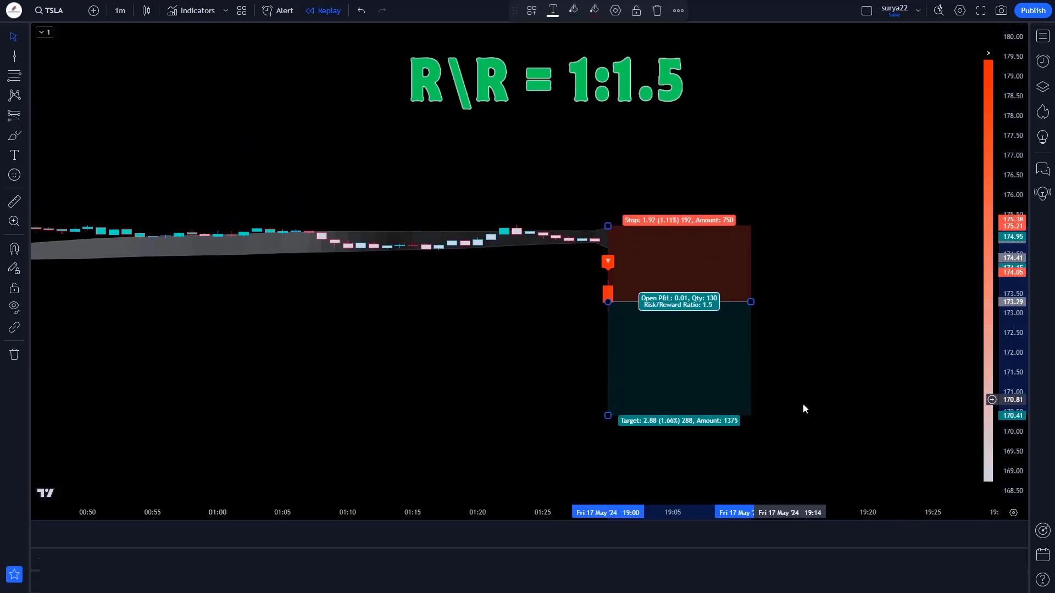
pyautogui.click(803, 409)
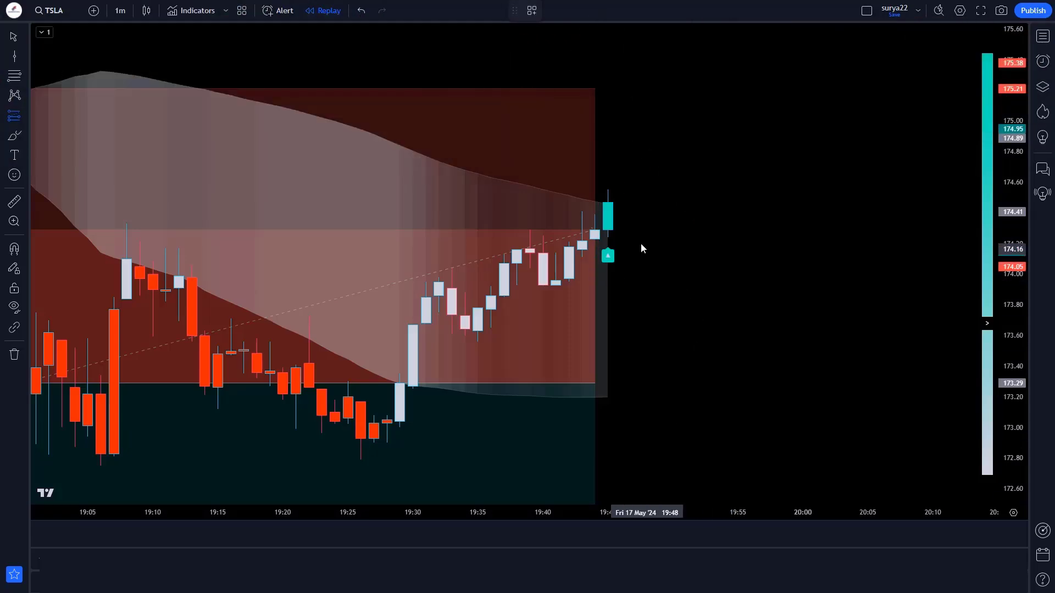
# Place a long position at the bullish signal candle, stop below the recent low, target at 1.5 risk/reward
pyautogui.click(609, 203)
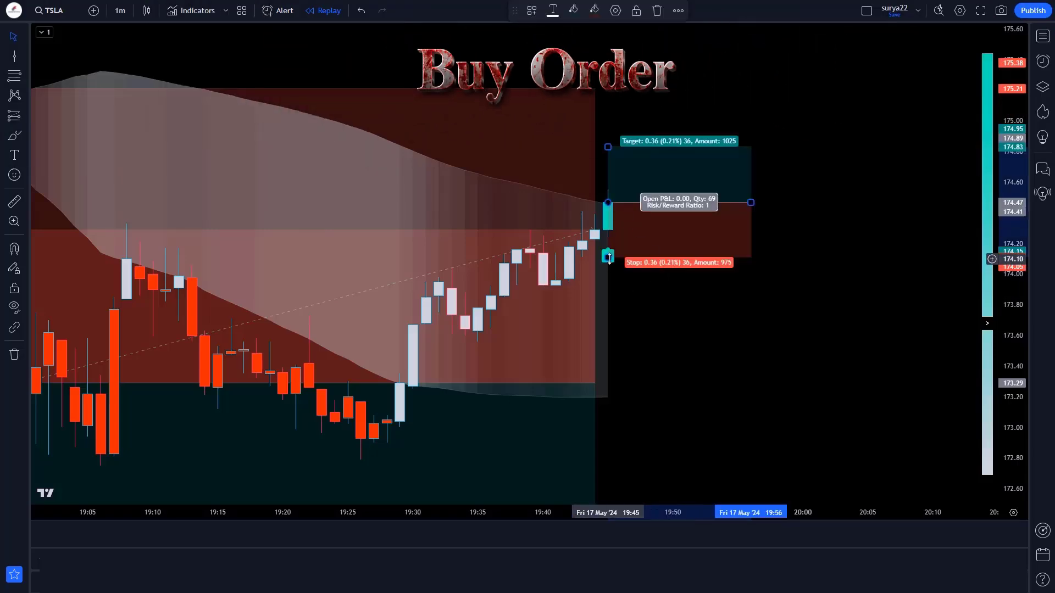
pyautogui.moveTo(609, 257); pyautogui.dragTo(608, 288)
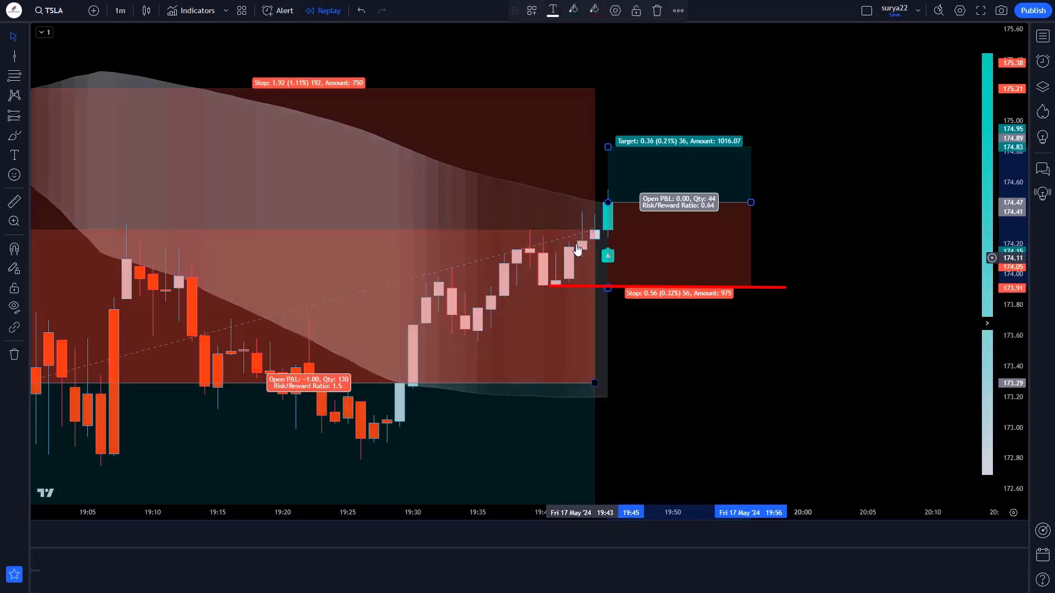
pyautogui.moveTo(615, 148); pyautogui.dragTo(616, 76)
pyautogui.click(785, 228)
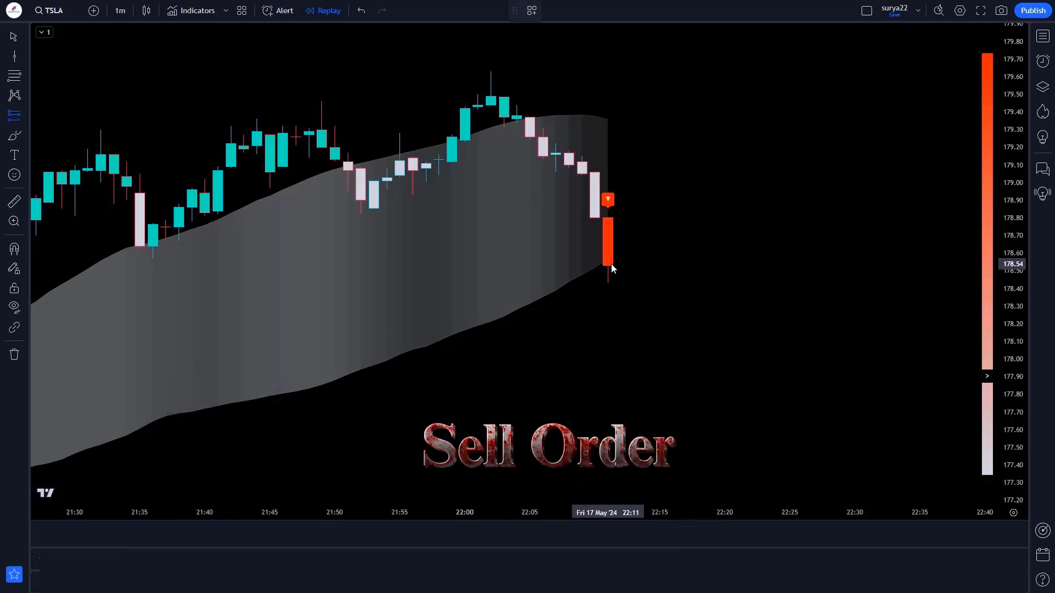
# Place a short position at the 22:11 sell candle, with stop 179.60 and target 176.95 at 1:1.5
pyautogui.click(614, 268)
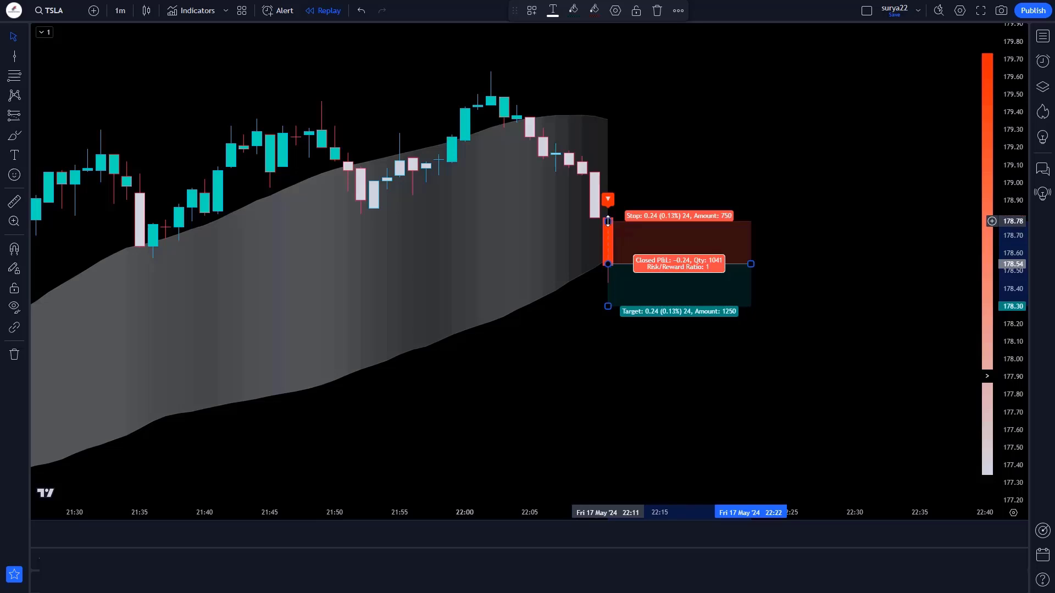
pyautogui.moveTo(608, 220); pyautogui.dragTo(605, 77)
pyautogui.moveTo(607, 306); pyautogui.dragTo(608, 504)
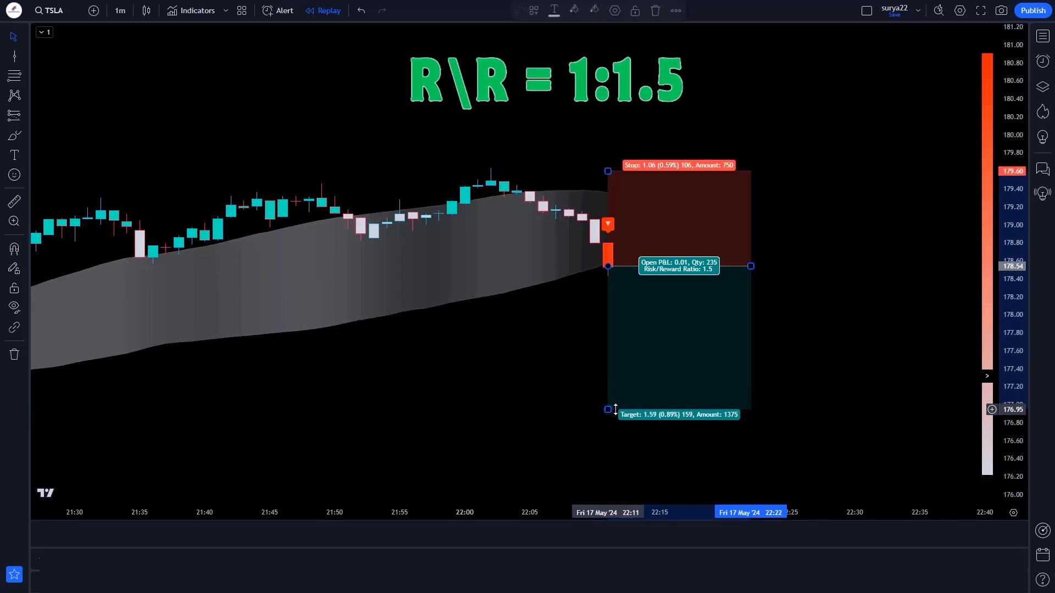
pyautogui.click(892, 432)
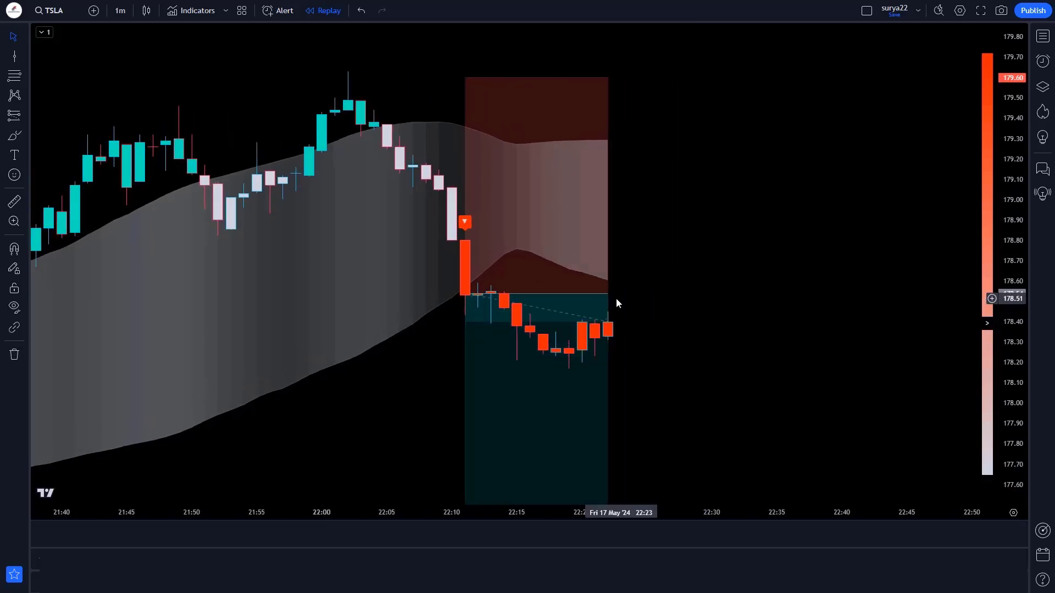
# Stretch the short position box over the replayed bars, then trim it back to the last candle
pyautogui.moveTo(614, 300); pyautogui.dragTo(945, 300)
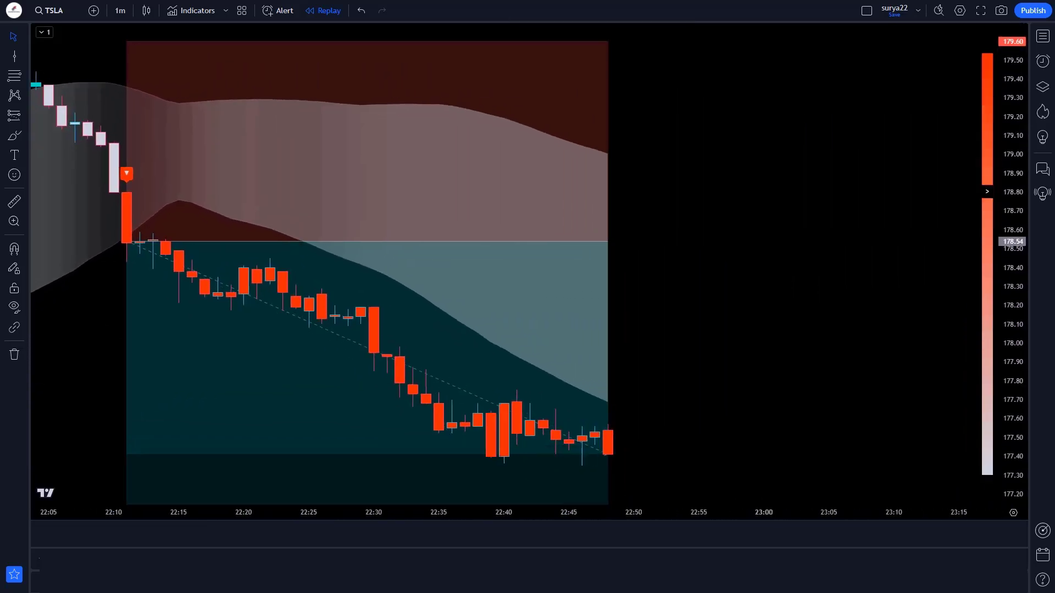
pyautogui.moveTo(607, 238); pyautogui.dragTo(913, 337)
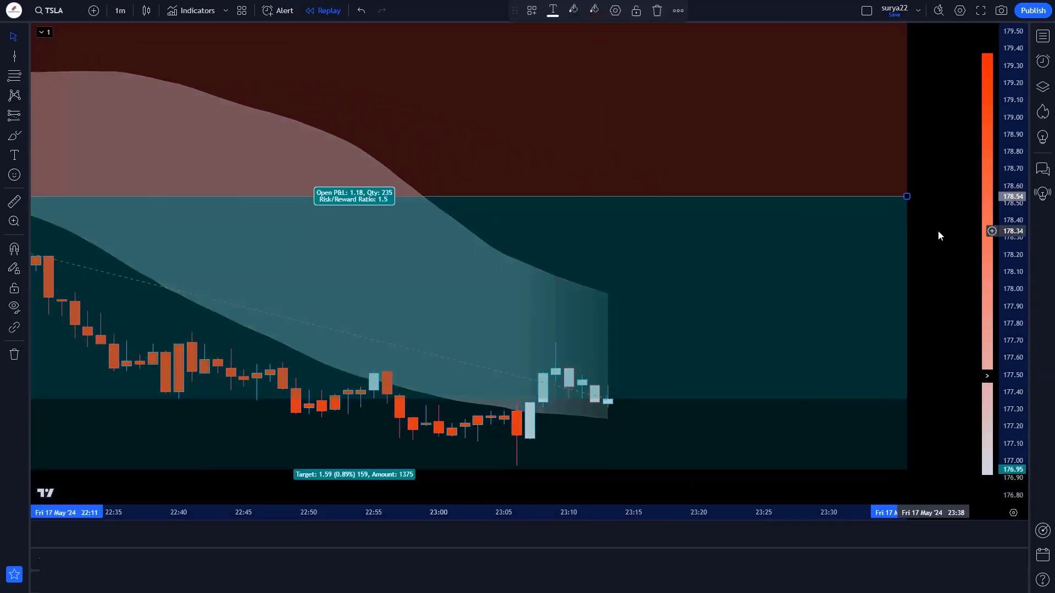
pyautogui.moveTo(854, 194); pyautogui.dragTo(608, 198)
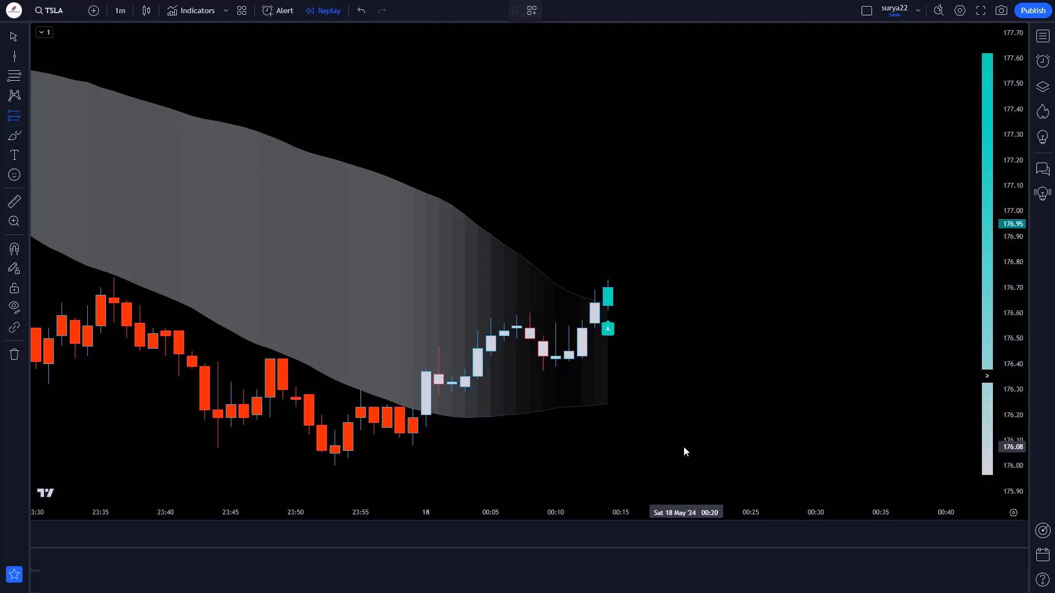
# Place a long position at the 00:14 buy candle, with stop 176.38 and target 177.18, then resize its box
pyautogui.click(608, 290)
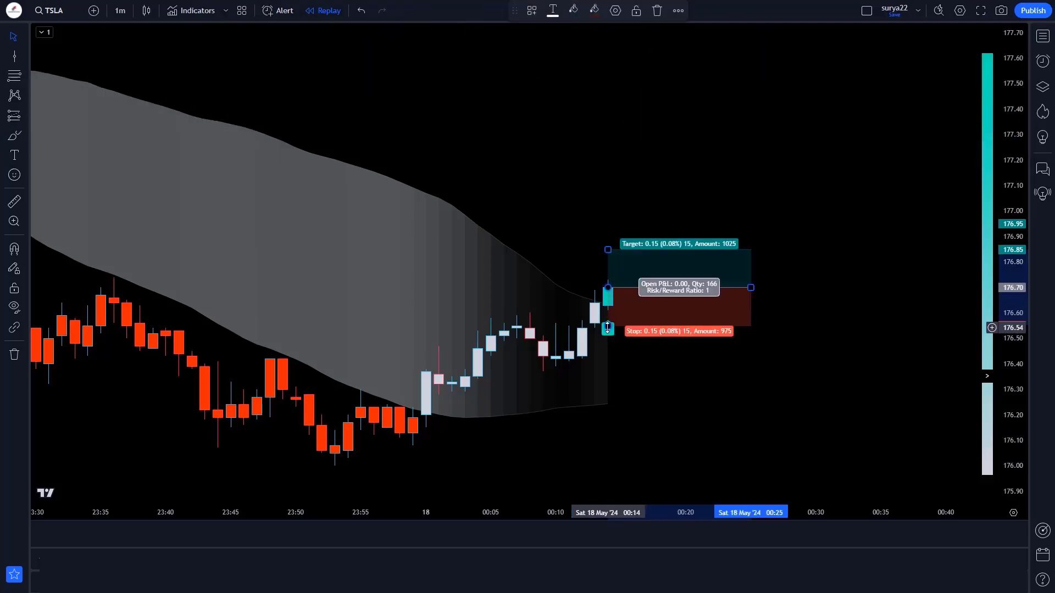
pyautogui.moveTo(608, 328); pyautogui.dragTo(603, 370)
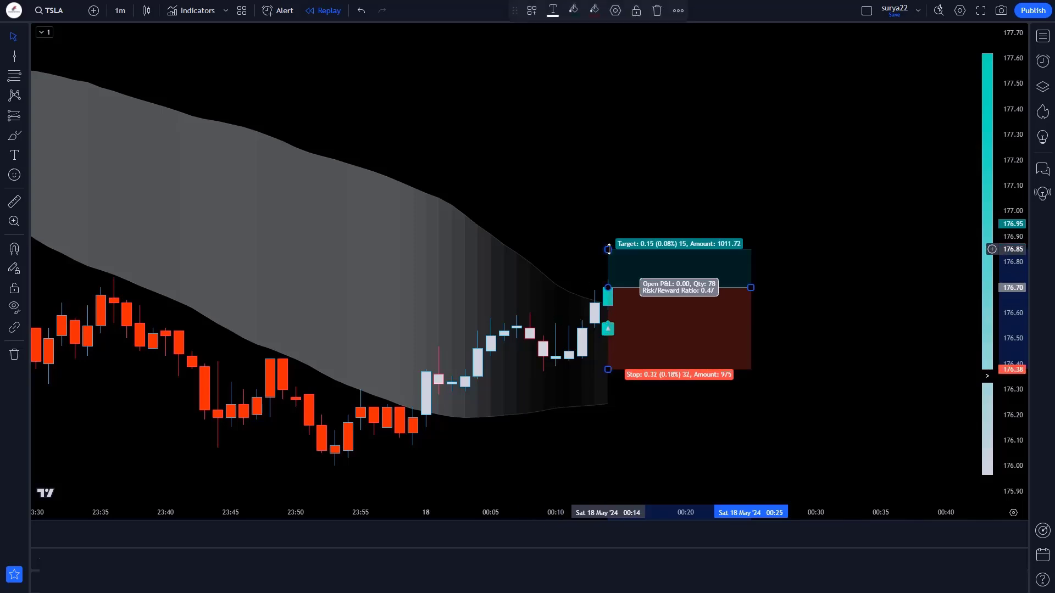
pyautogui.moveTo(608, 250); pyautogui.dragTo(617, 165)
pyautogui.click(571, 182)
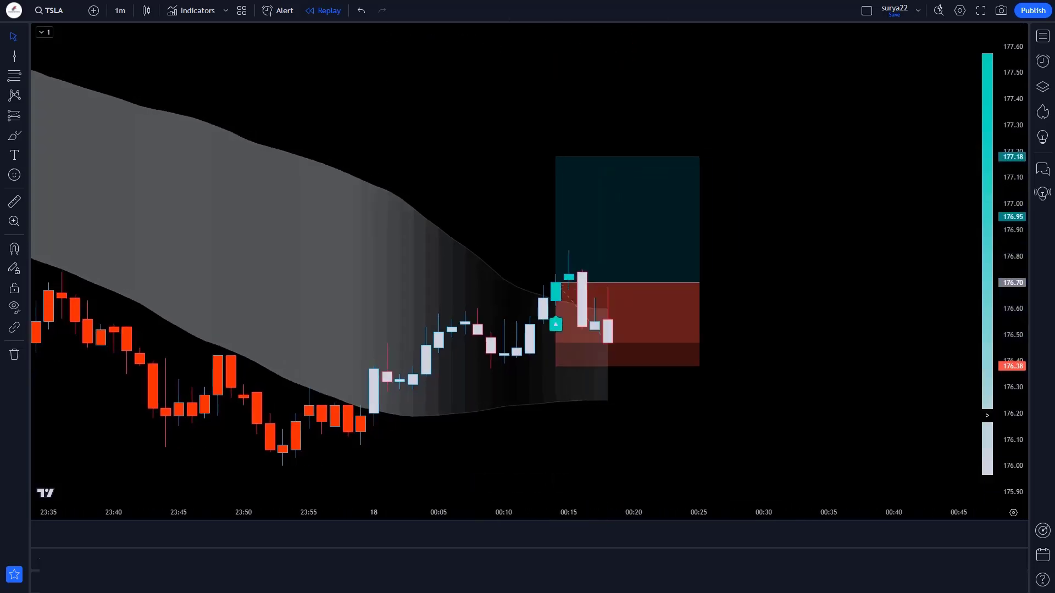
pyautogui.moveTo(743, 279); pyautogui.dragTo(777, 280)
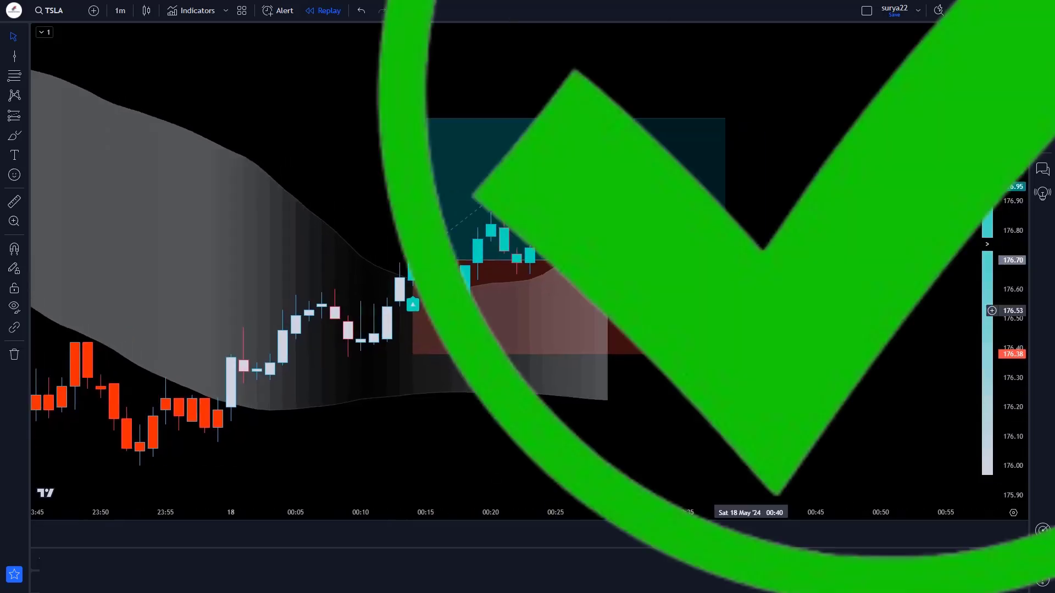
pyautogui.moveTo(725, 259); pyautogui.dragTo(595, 258)
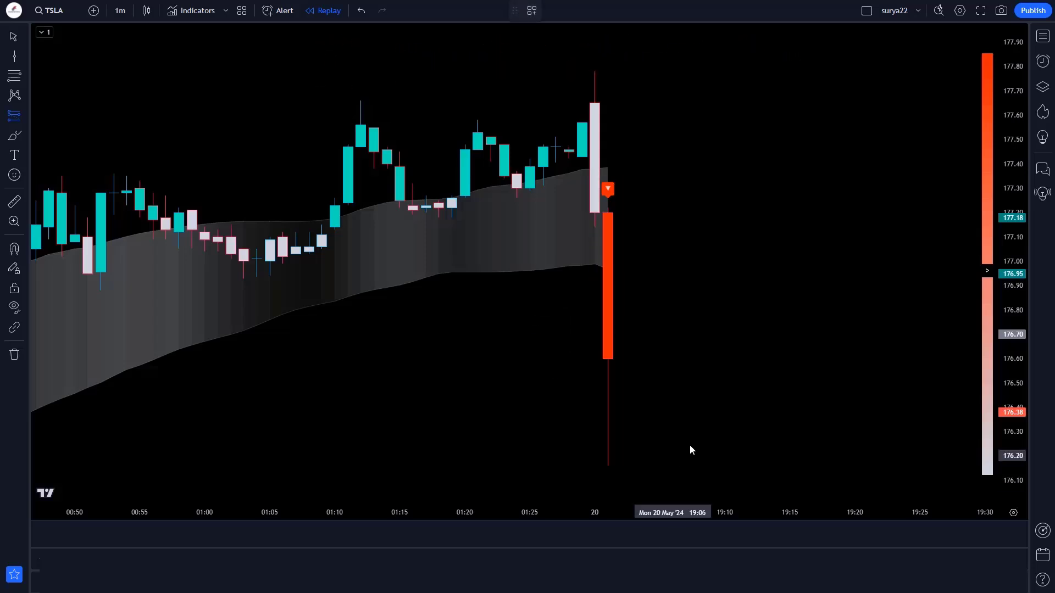
# Place a short at the Monday sell candle, with stop 177.77 at the wick high and target 174.88
pyautogui.click(608, 358)
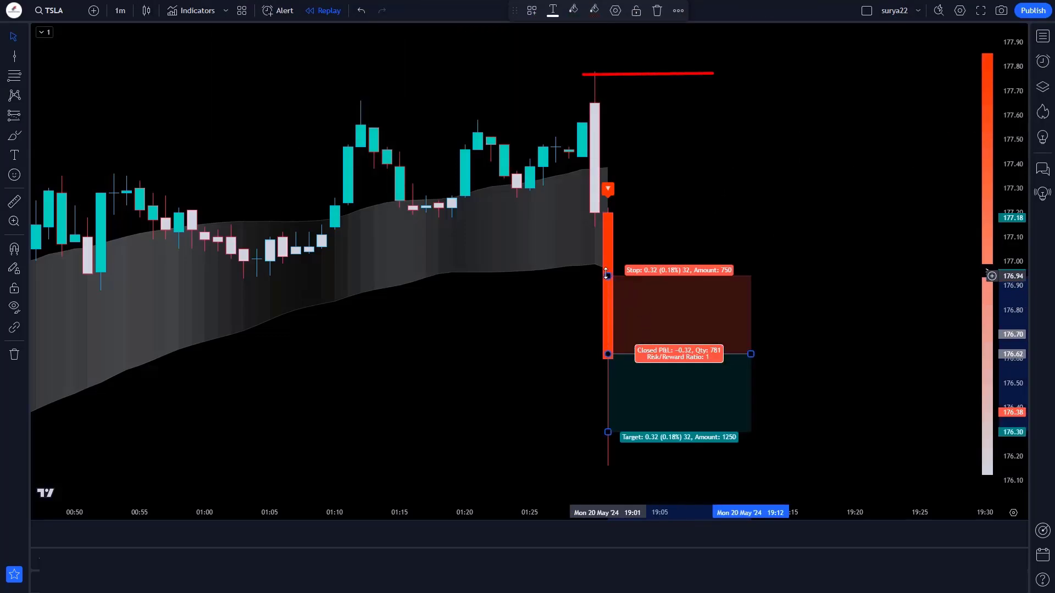
pyautogui.moveTo(607, 273); pyautogui.dragTo(615, 161)
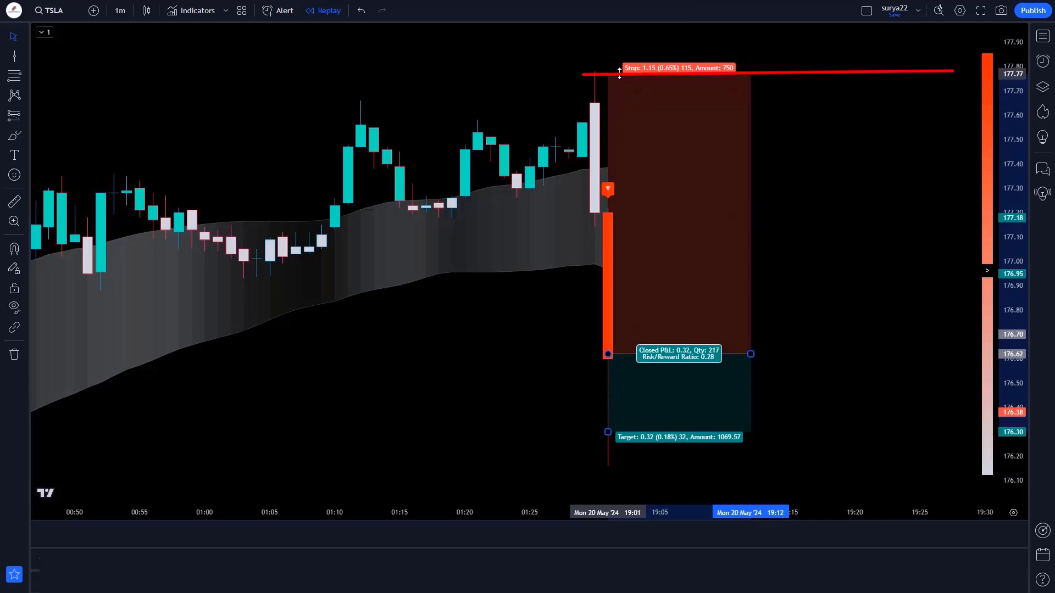
pyautogui.moveTo(1006, 188); pyautogui.dragTo(1009, 446)
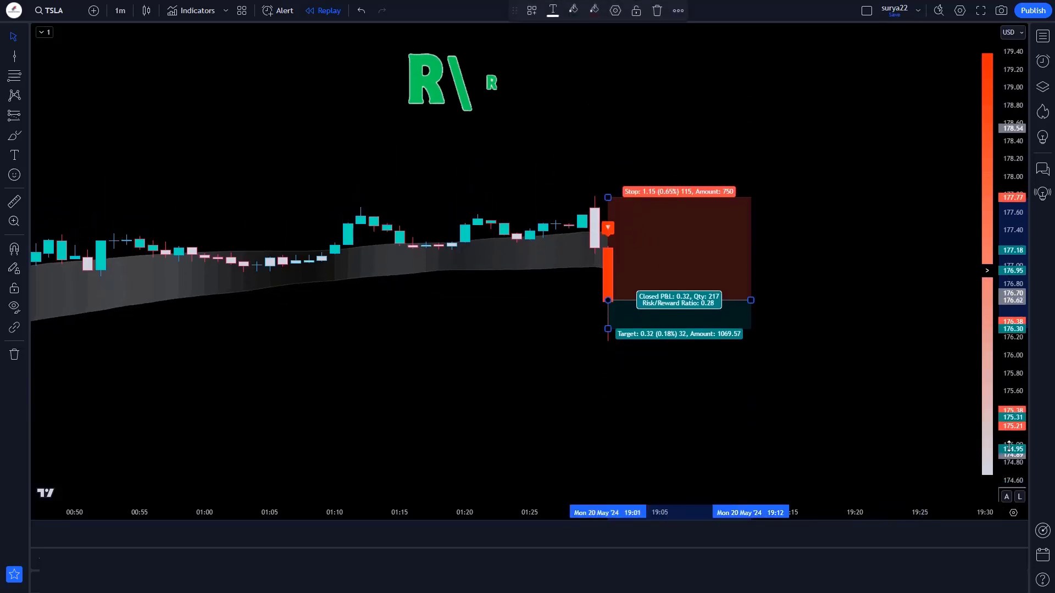
pyautogui.moveTo(609, 328); pyautogui.dragTo(607, 436)
pyautogui.click(835, 428)
pyautogui.hotkey('alt', 'r')
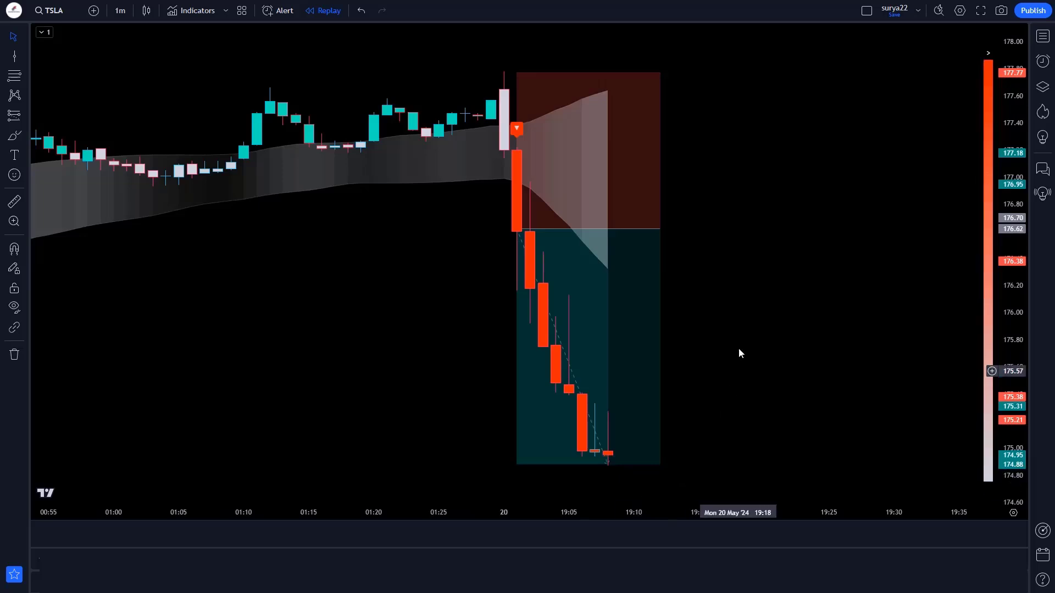
# Trim the short position box back to where the trade hit its target
pyautogui.click(655, 242)
pyautogui.moveTo(658, 229); pyautogui.dragTo(608, 230)
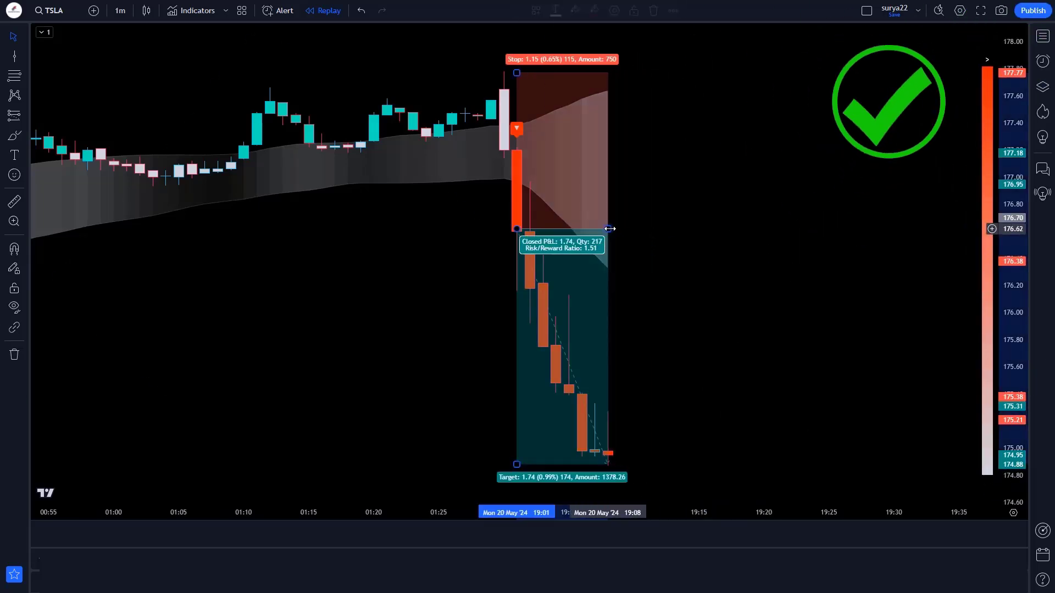
pyautogui.click(669, 242)
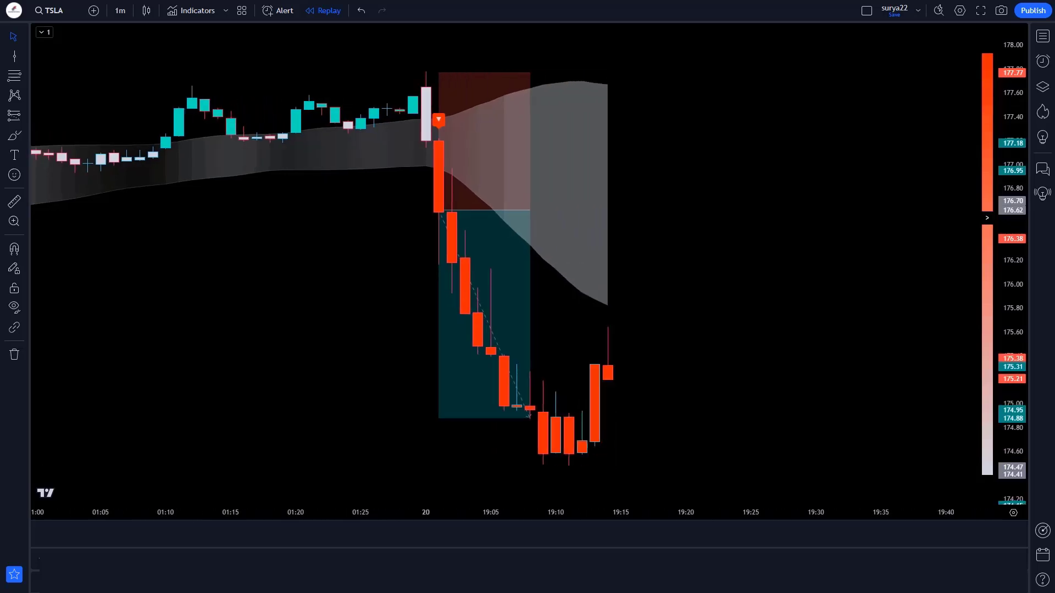